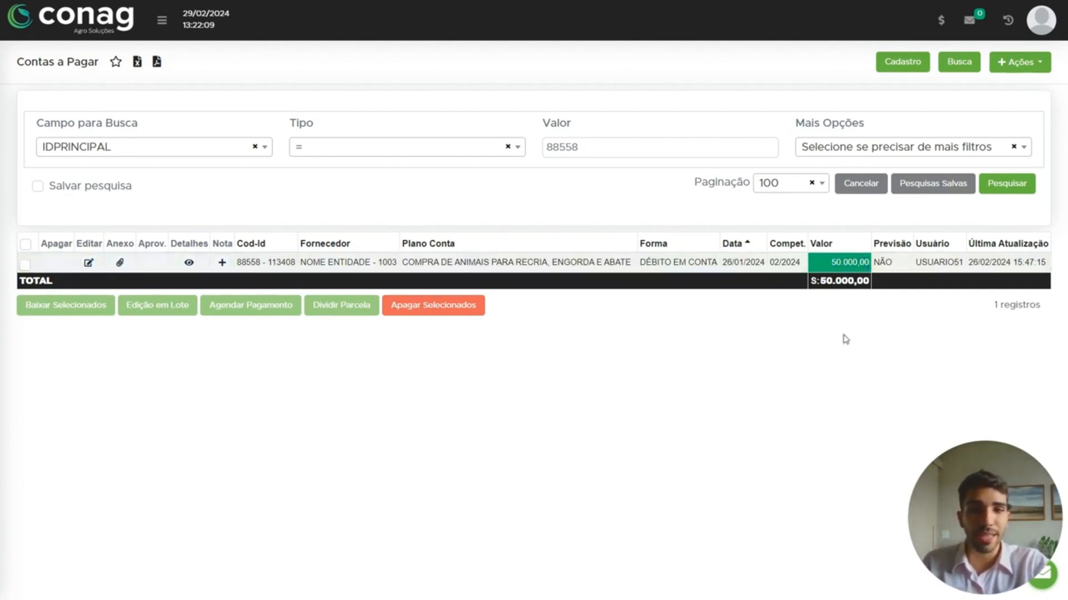
# Examine the debit of the COMPRA DE GADOS - PECUÁRIA bill in the Movimentação Bancária list.
pyautogui.click(162, 20)
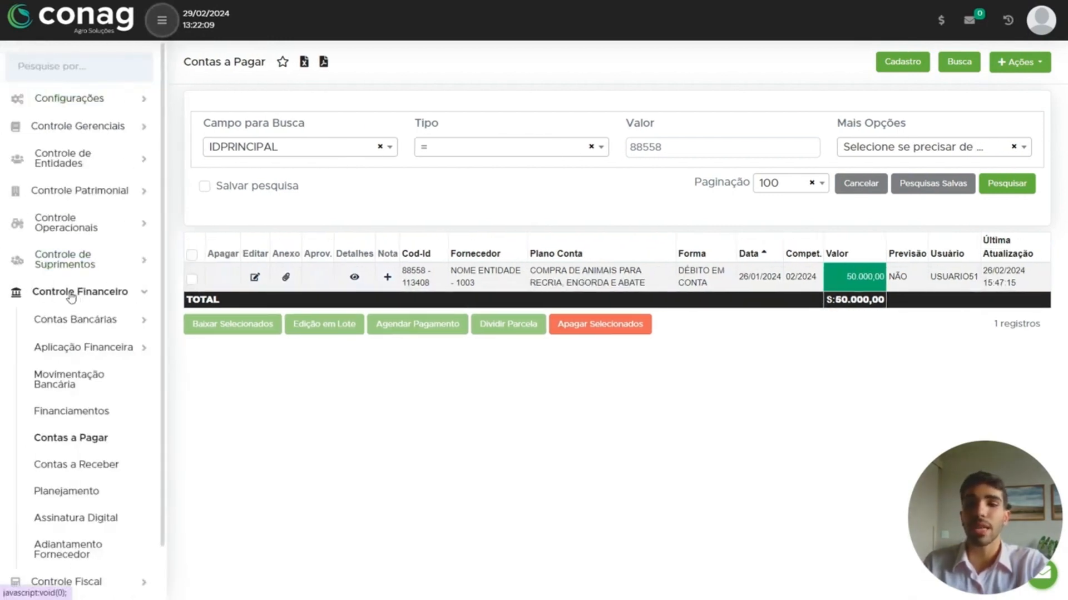
pyautogui.click(161, 29)
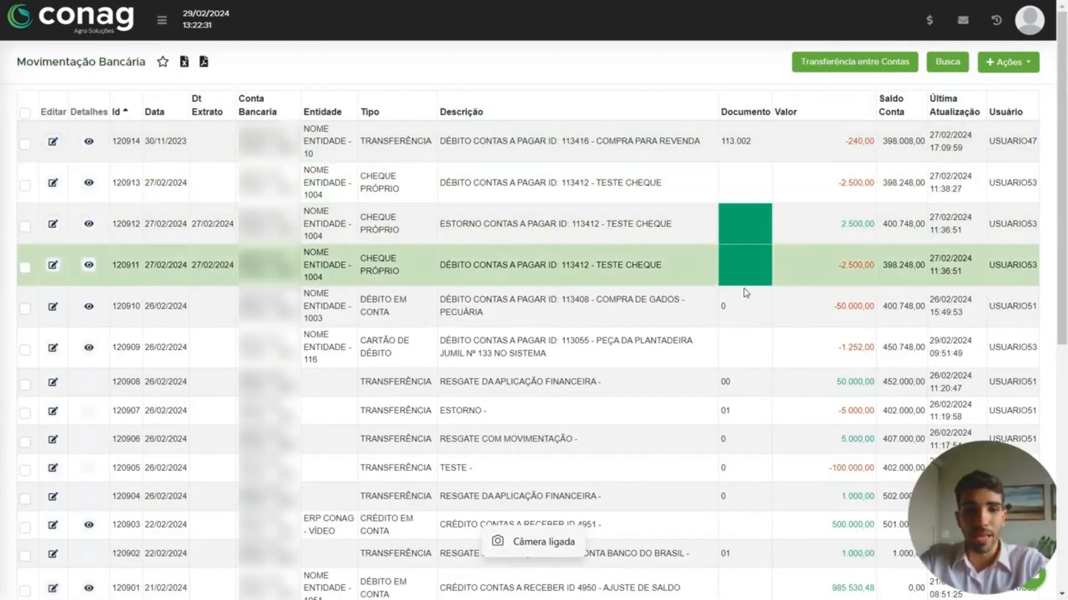
pyautogui.moveTo(155, 79); pyautogui.dragTo(53, 81)
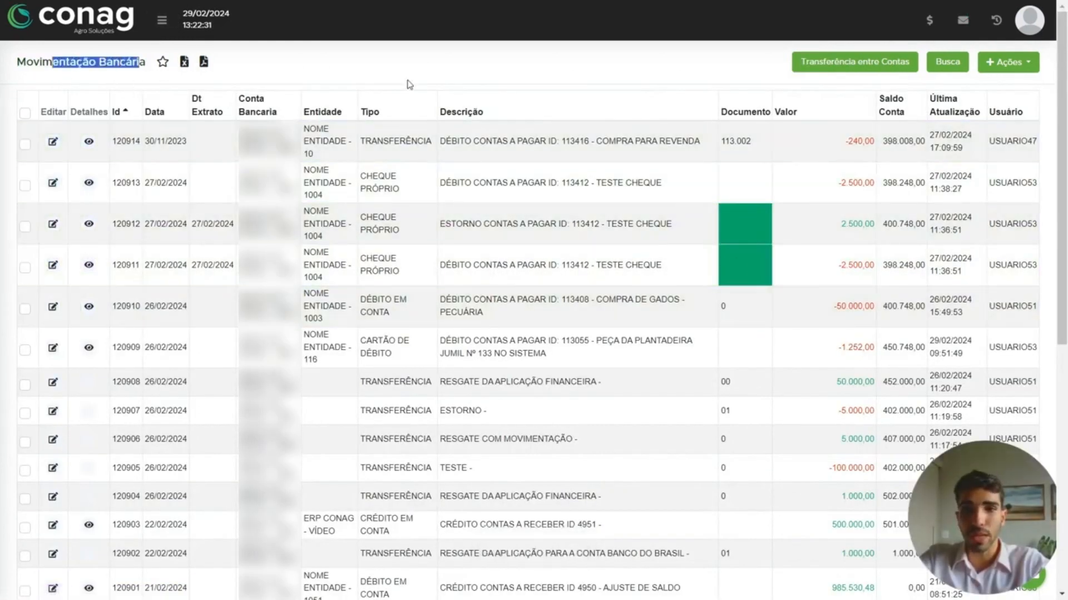
pyautogui.click(452, 60)
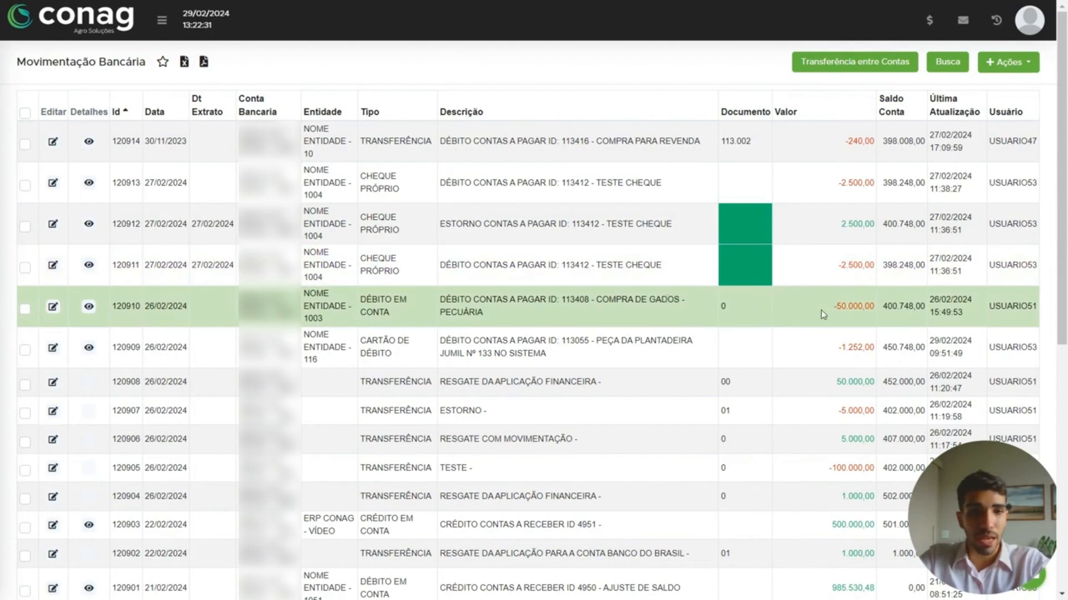
pyautogui.moveTo(833, 312); pyautogui.dragTo(878, 311)
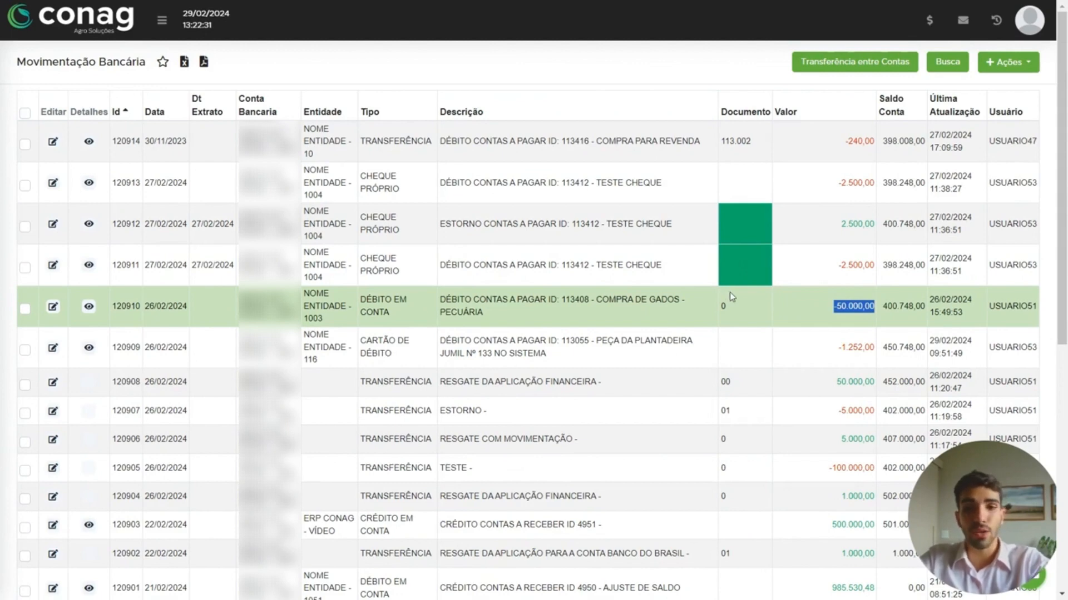
pyautogui.click(640, 52)
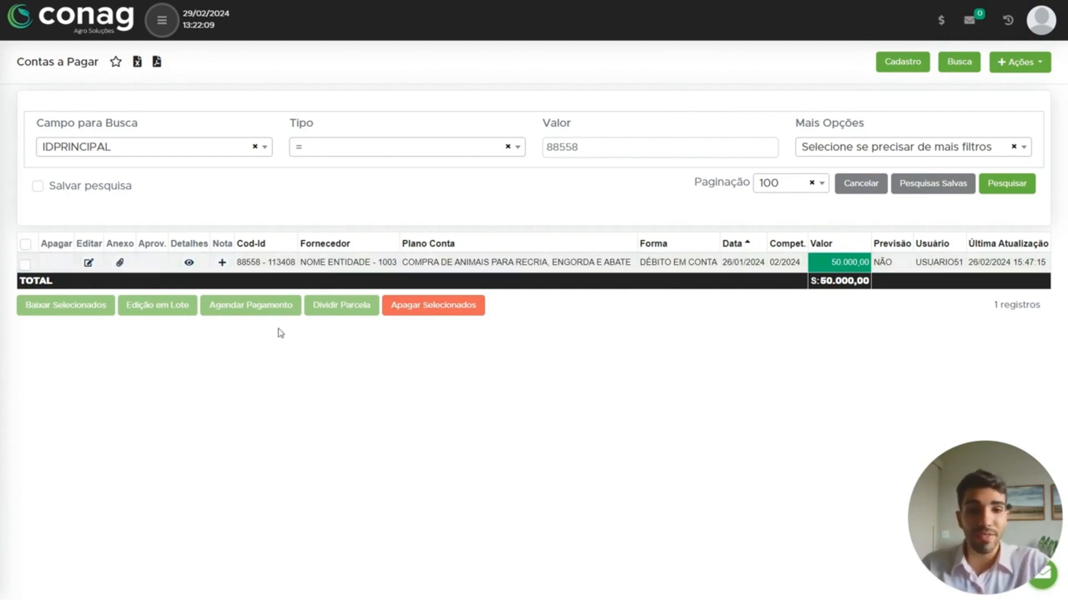
# Edit the paid animal purchase bill in Contas a Pagar, set its Total Pago to 0,00 and save it.
pyautogui.click(85, 264)
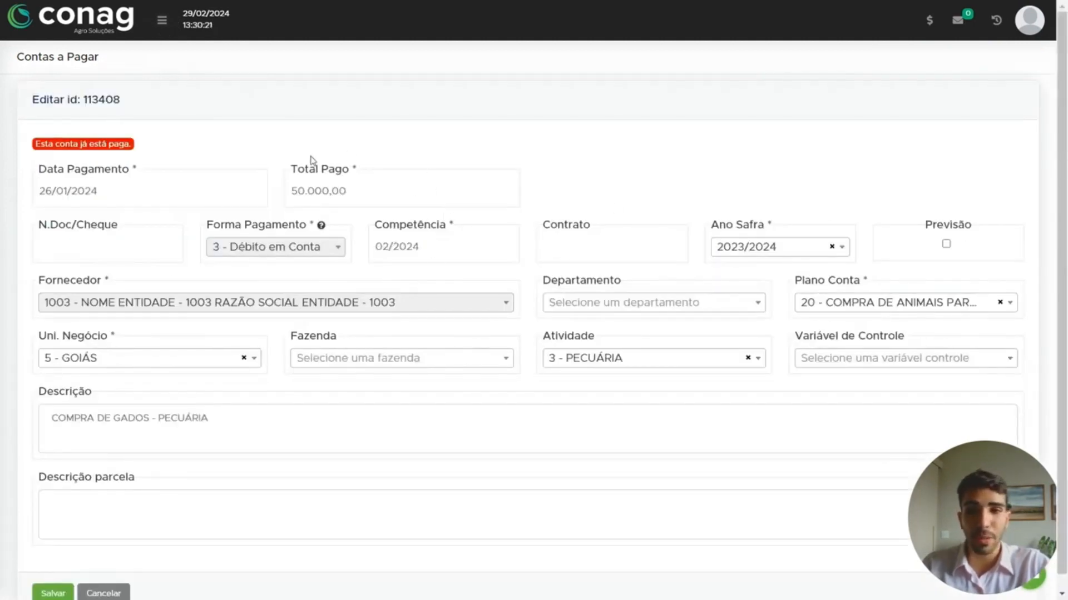
pyautogui.doubleClick(297, 170)
pyautogui.moveTo(329, 173); pyautogui.dragTo(295, 191)
pyautogui.click(362, 186)
pyautogui.press('BackSpace')
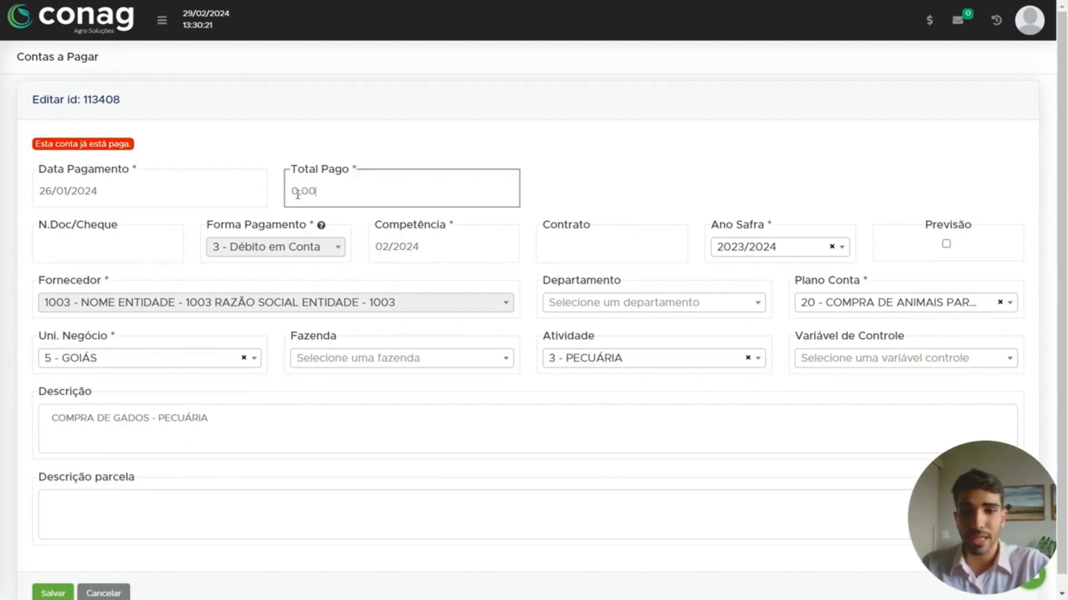
pyautogui.click(317, 136)
pyautogui.scroll(-1, 84, 508)
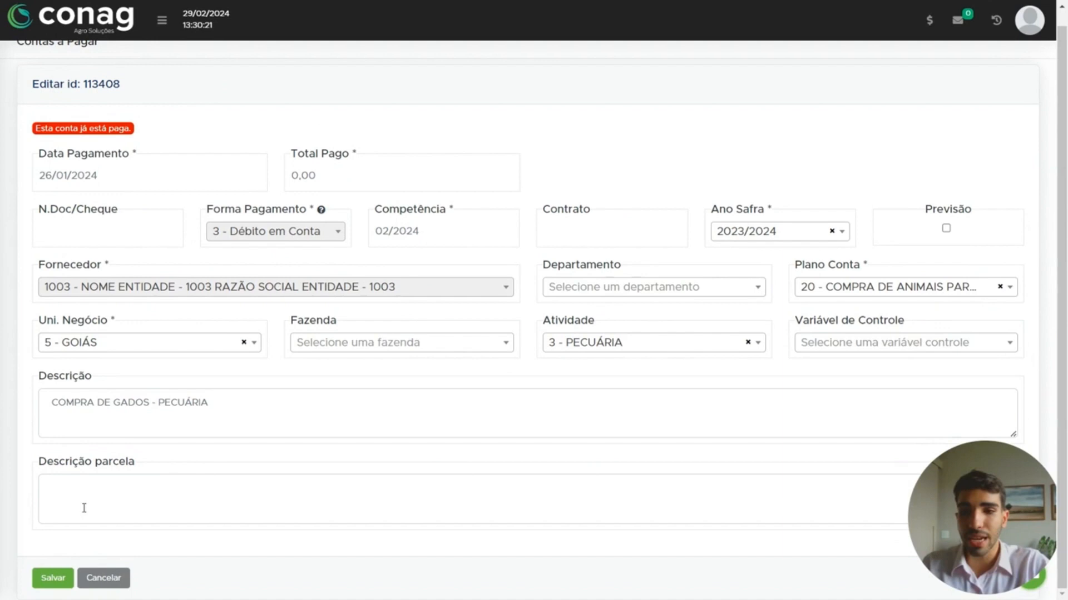
pyautogui.click(54, 577)
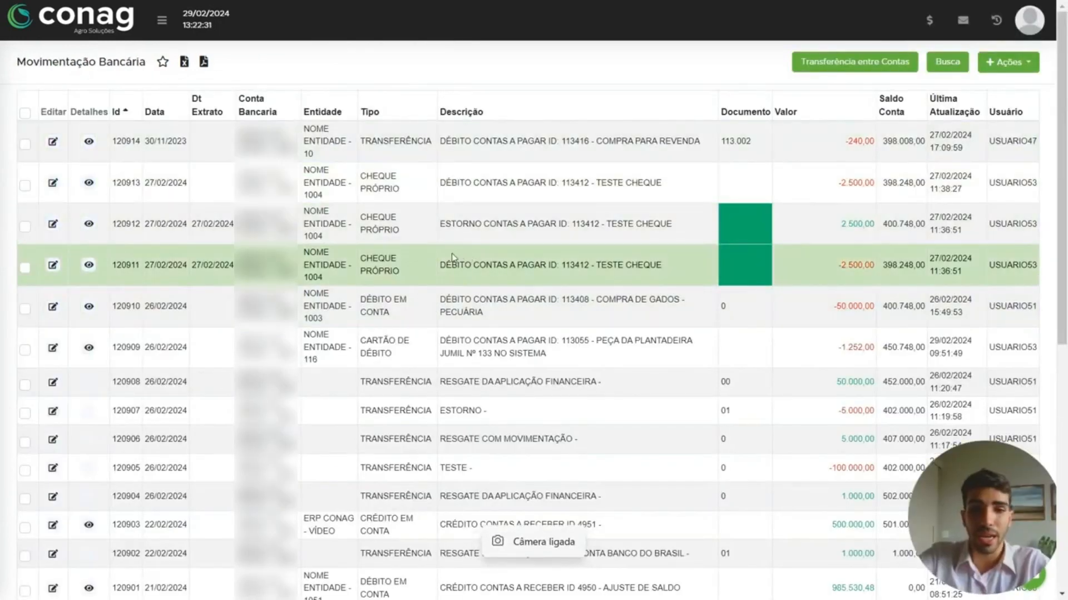
# Compare the reversal entry with the original debit of the cattle purchase in the Movimentação Bancária list.
pyautogui.click(97, 65)
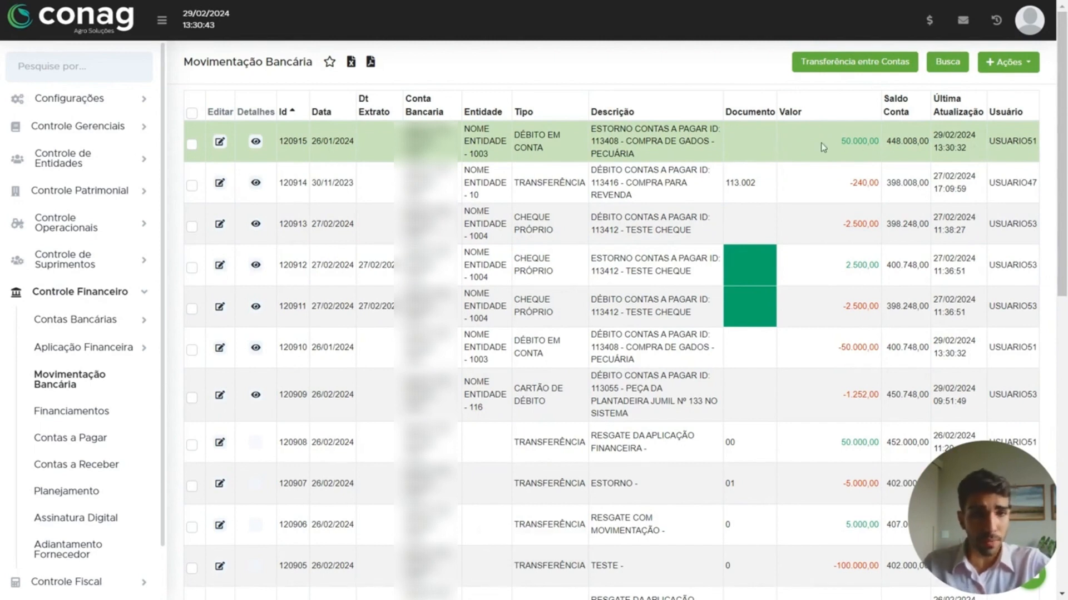
pyautogui.moveTo(834, 144); pyautogui.dragTo(863, 144)
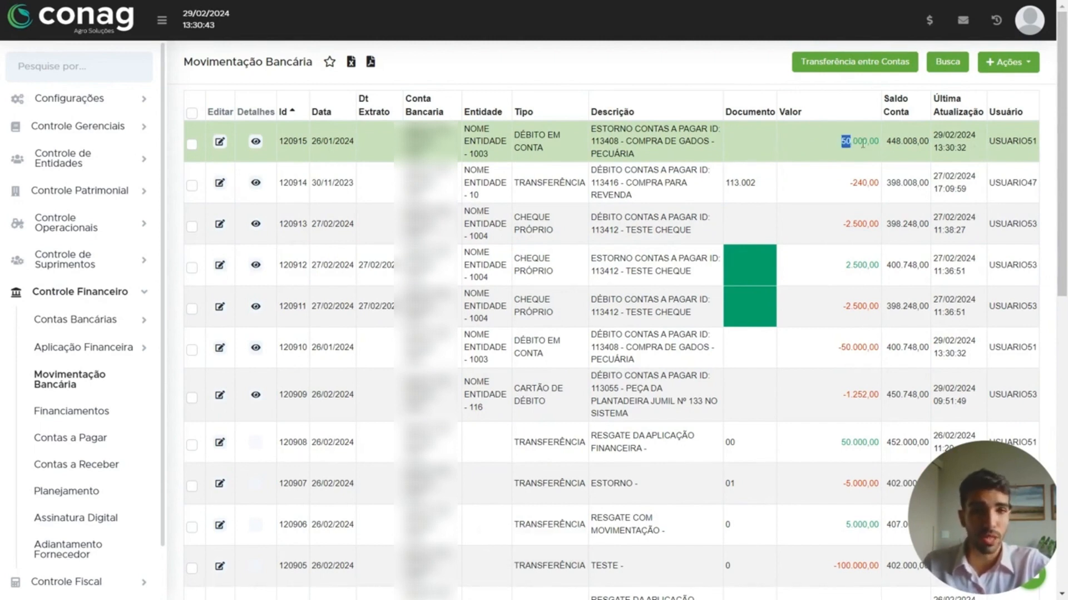
pyautogui.click(821, 105)
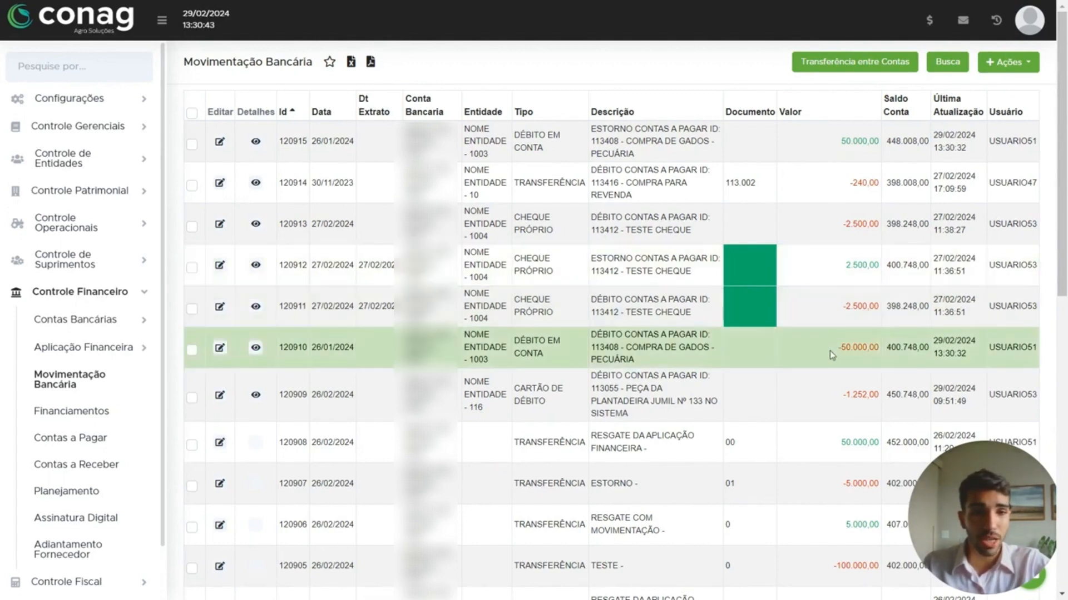
pyautogui.moveTo(836, 347); pyautogui.dragTo(876, 354)
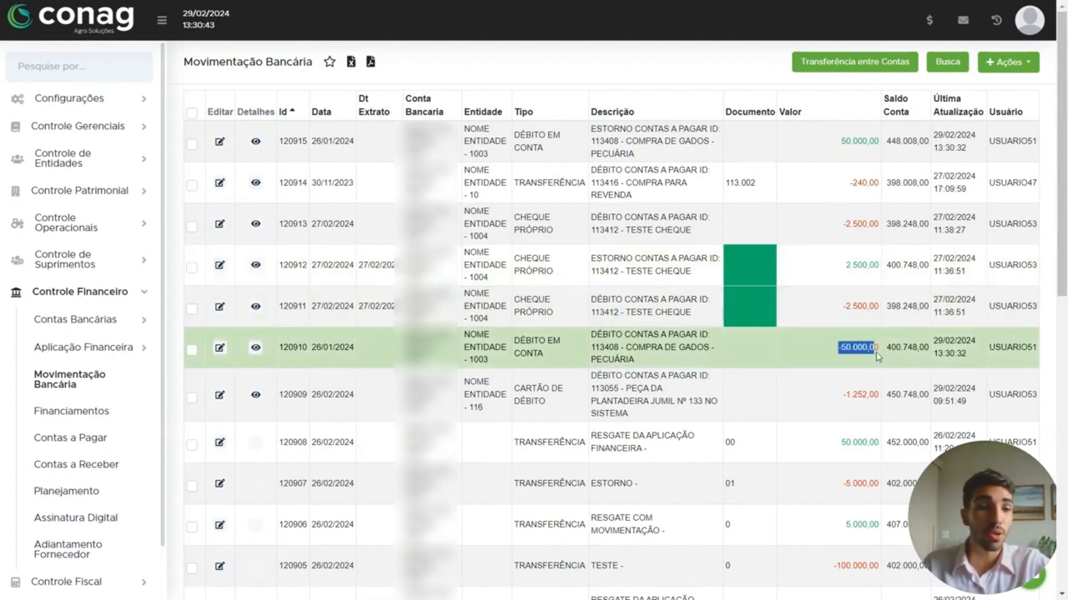
pyautogui.click(757, 83)
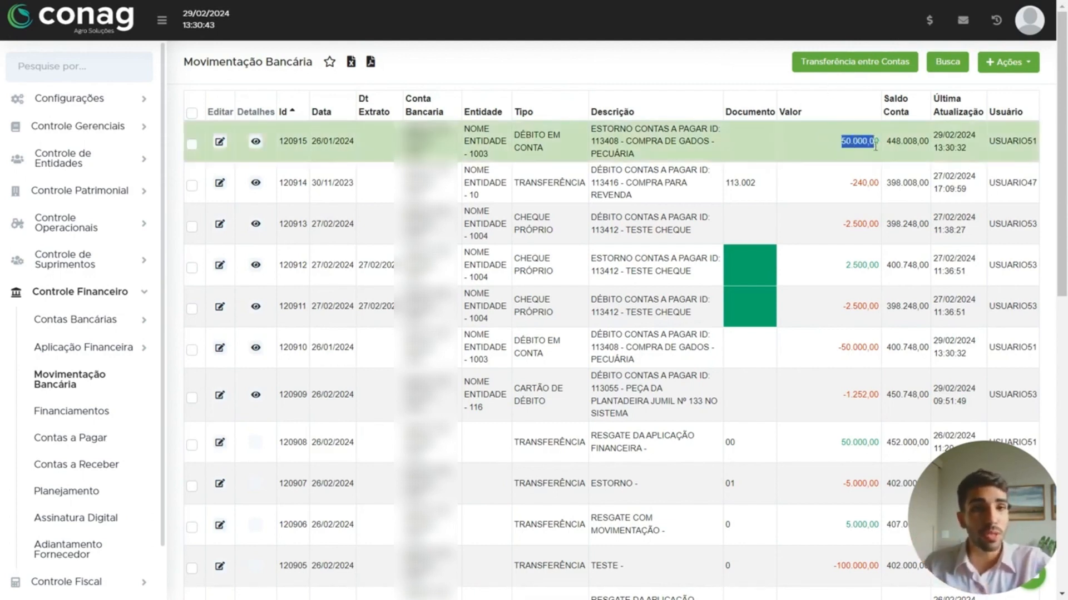
pyautogui.click(677, 73)
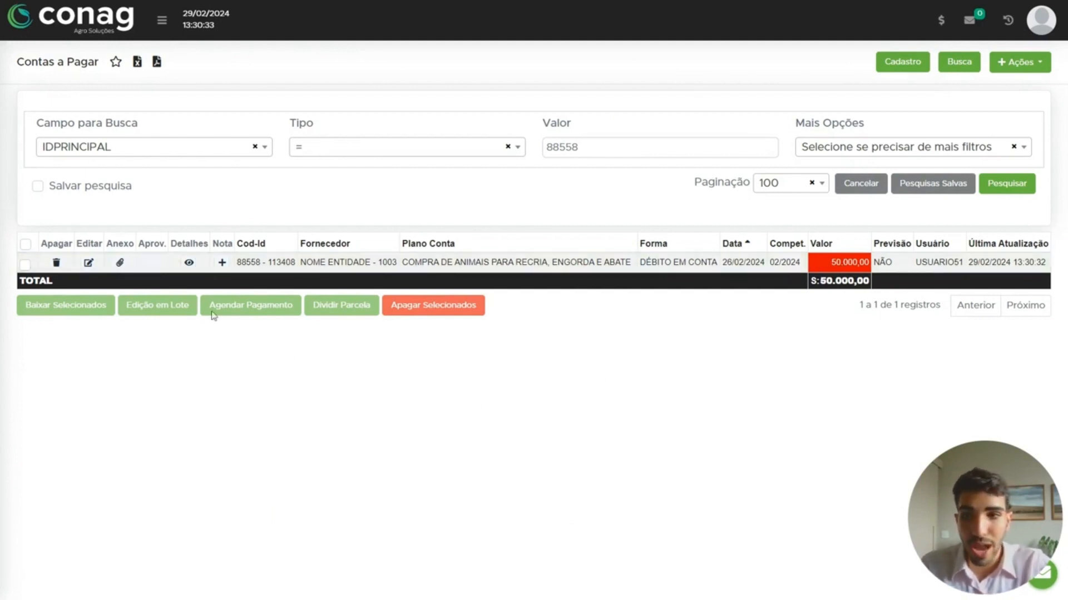
# Edit the reopened animal purchase bill in Contas a Pagar, set its Valor Parcela to 500.000,00, save and check the listed value.
pyautogui.click(88, 263)
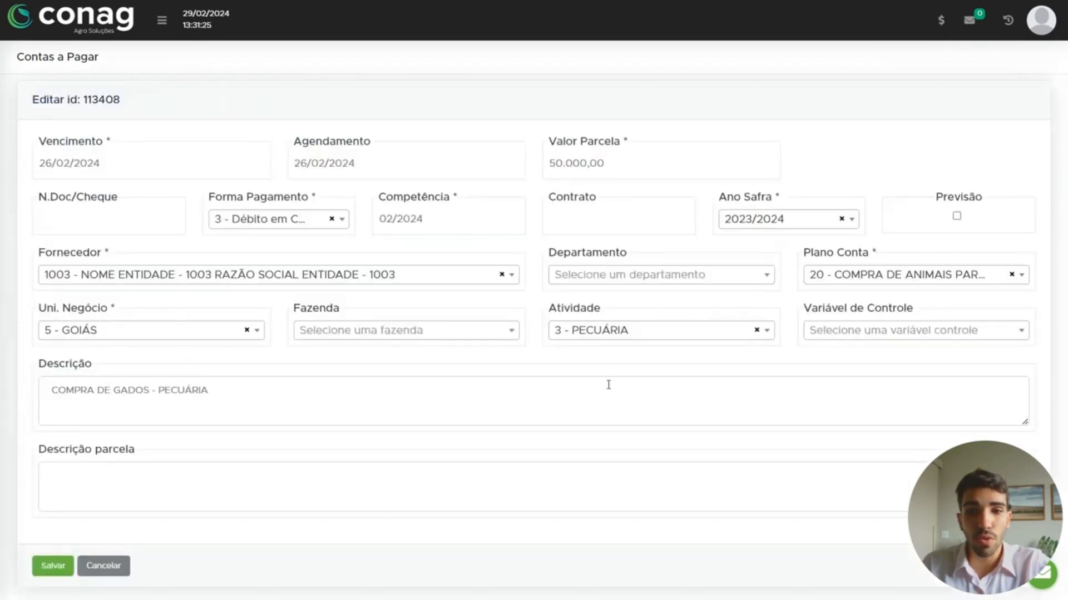
pyautogui.click(619, 164)
pyautogui.write('0')
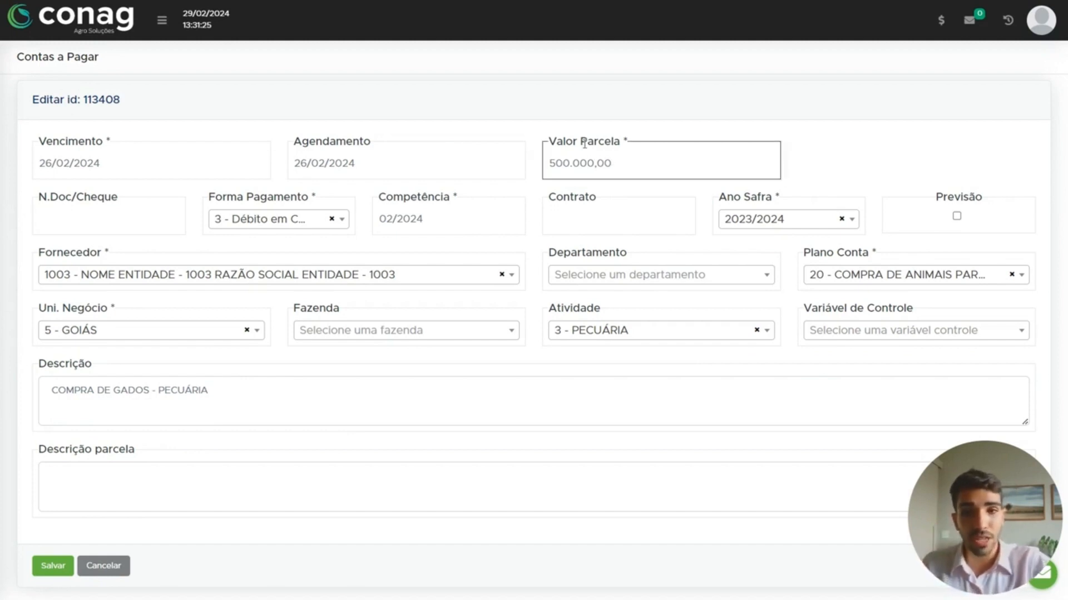
pyautogui.click(607, 111)
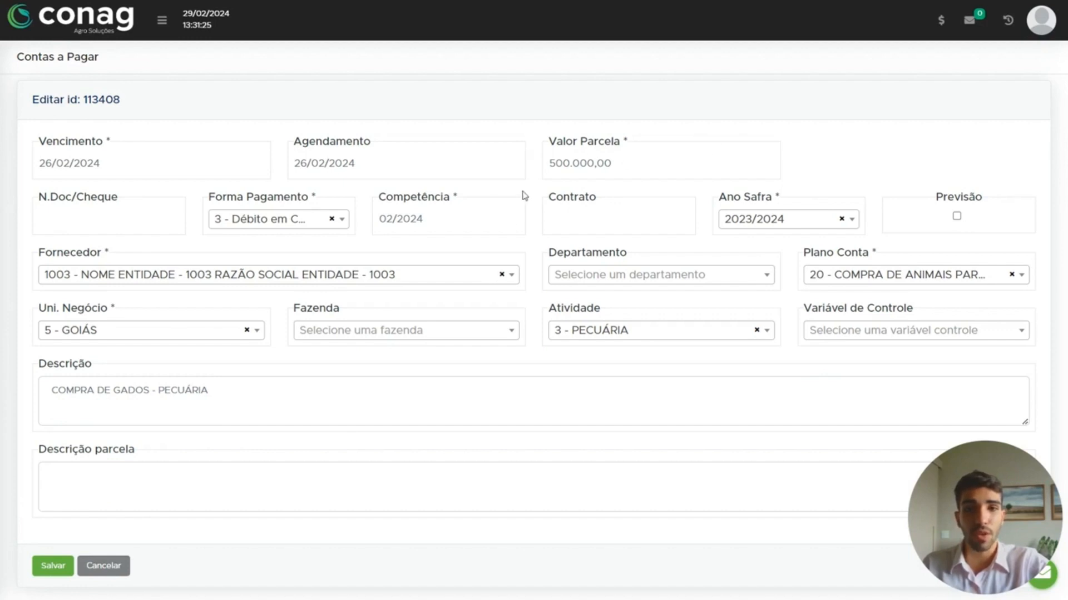
pyautogui.click(58, 577)
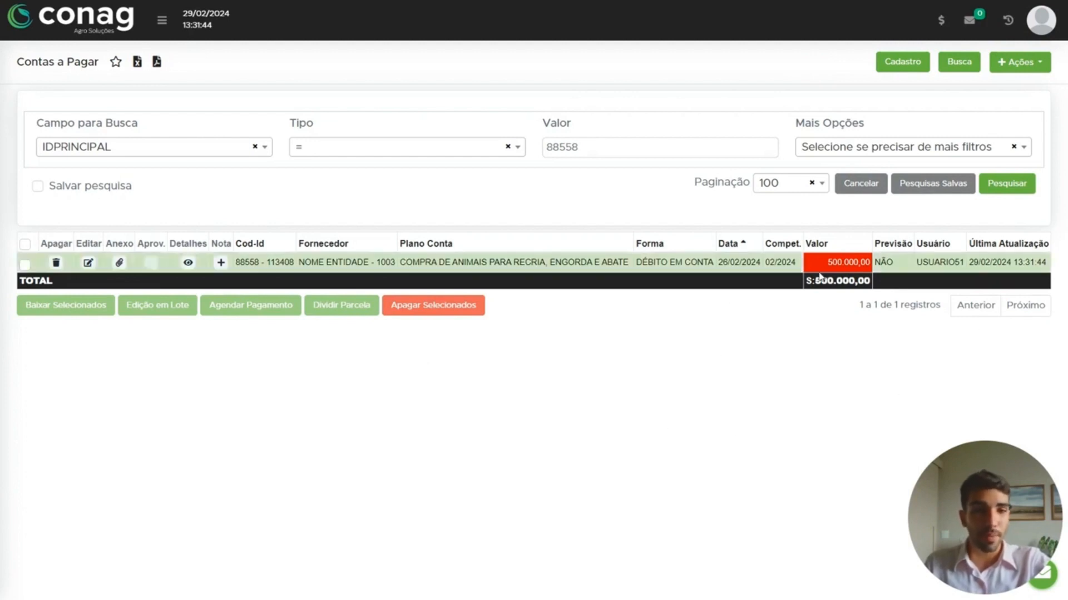
pyautogui.moveTo(828, 264); pyautogui.dragTo(873, 267)
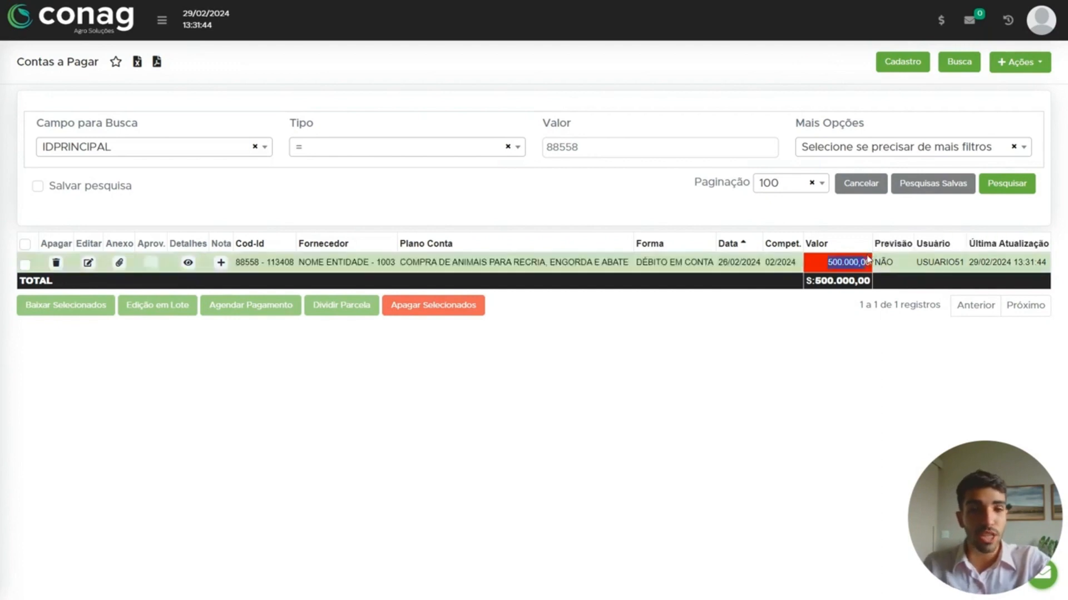
pyautogui.click(835, 360)
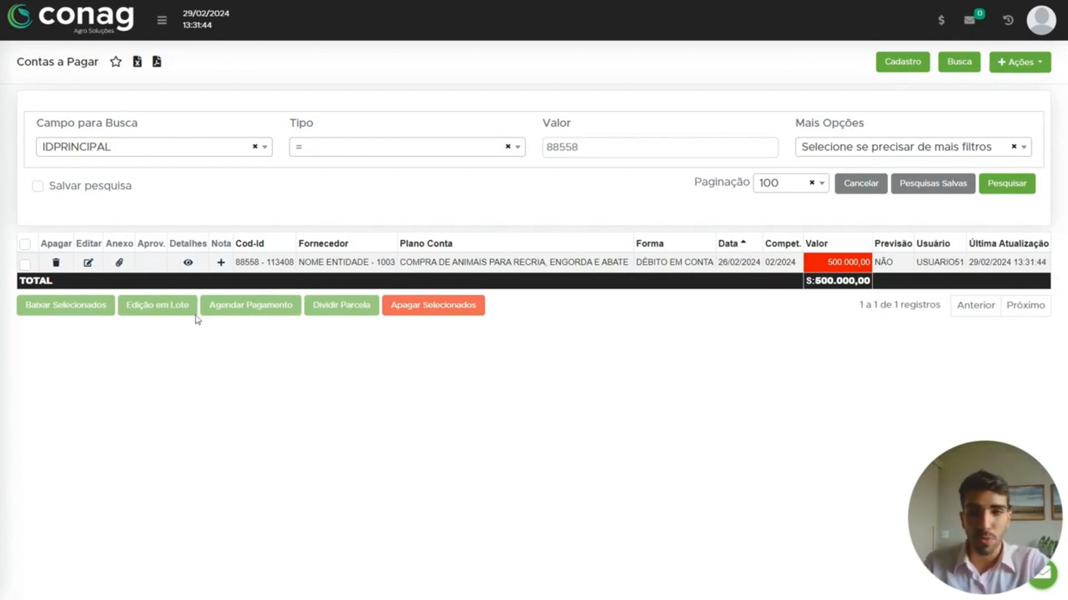
# Settle the animal purchase bill with its prefilled payment details and check its new debit in Movimentação Bancária.
pyautogui.click(25, 265)
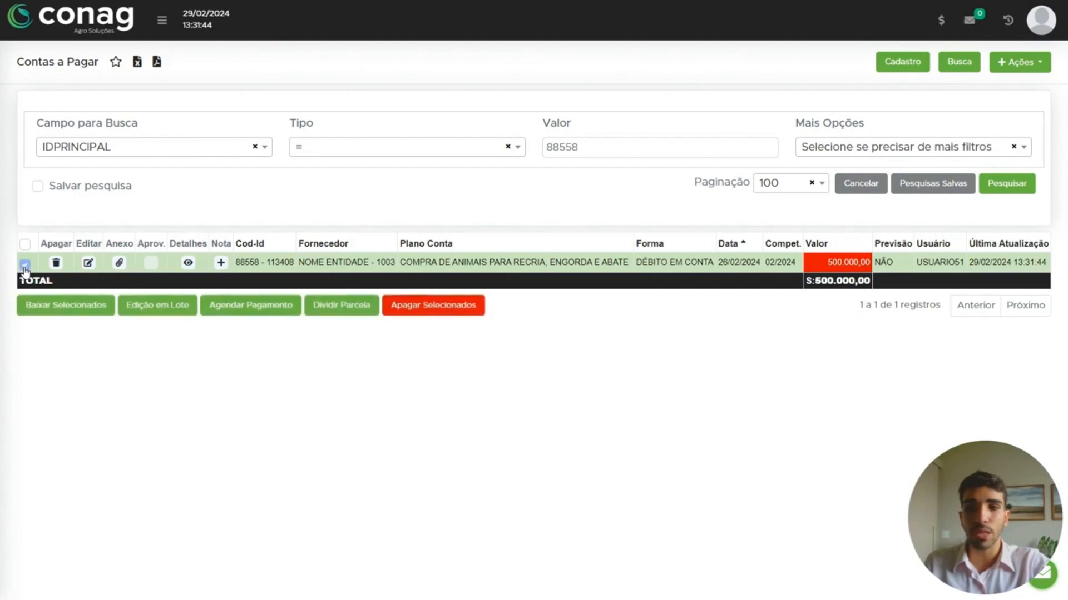
pyautogui.click(58, 309)
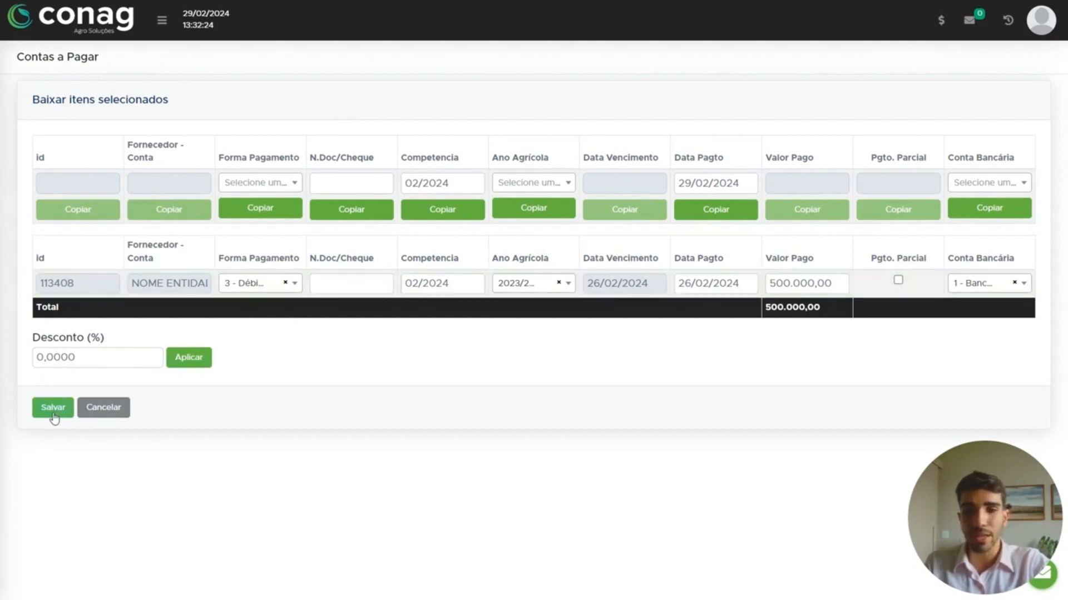
pyautogui.moveTo(680, 281); pyautogui.dragTo(743, 280)
pyautogui.click(730, 267)
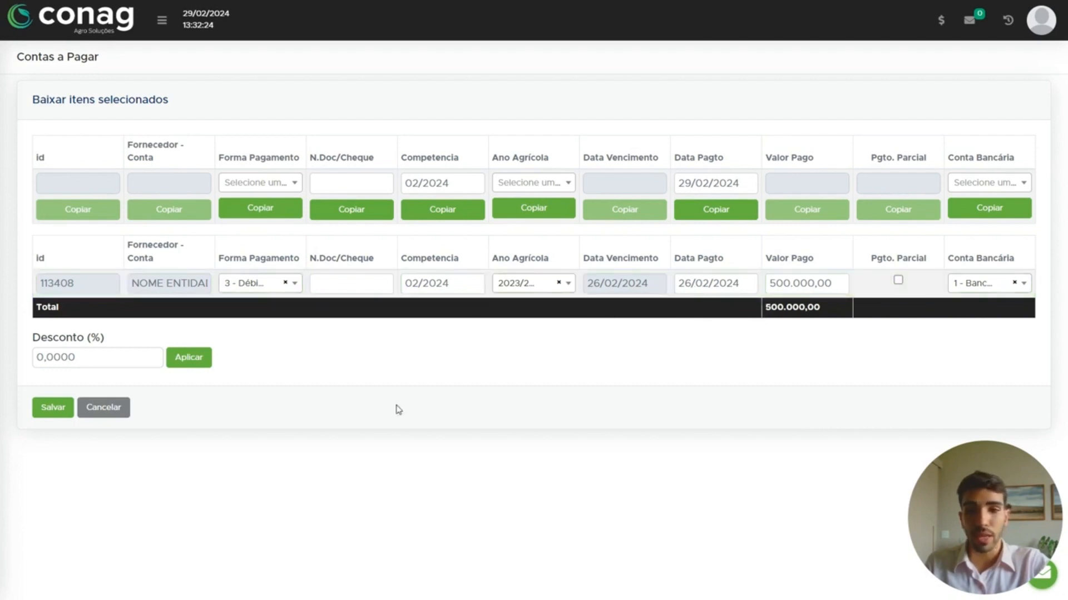
pyautogui.click(53, 418)
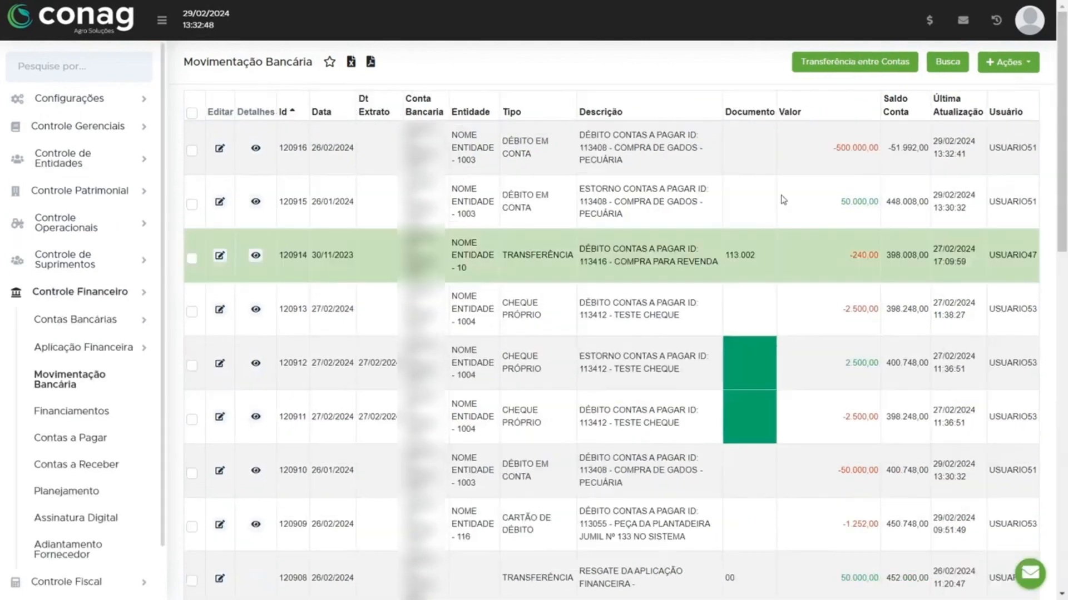
pyautogui.moveTo(820, 149); pyautogui.dragTo(886, 157)
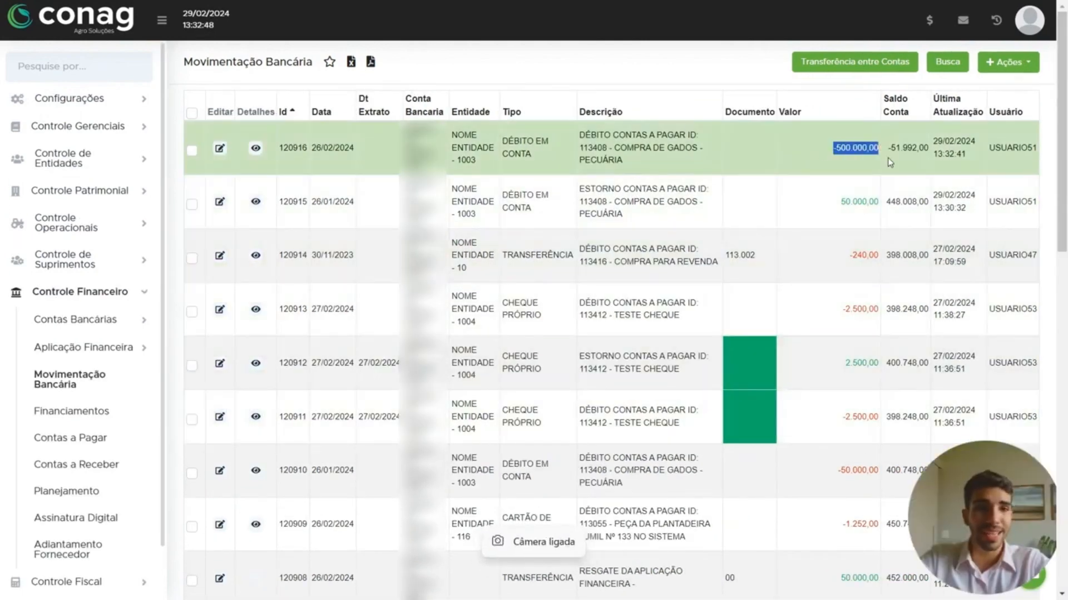
pyautogui.click(700, 72)
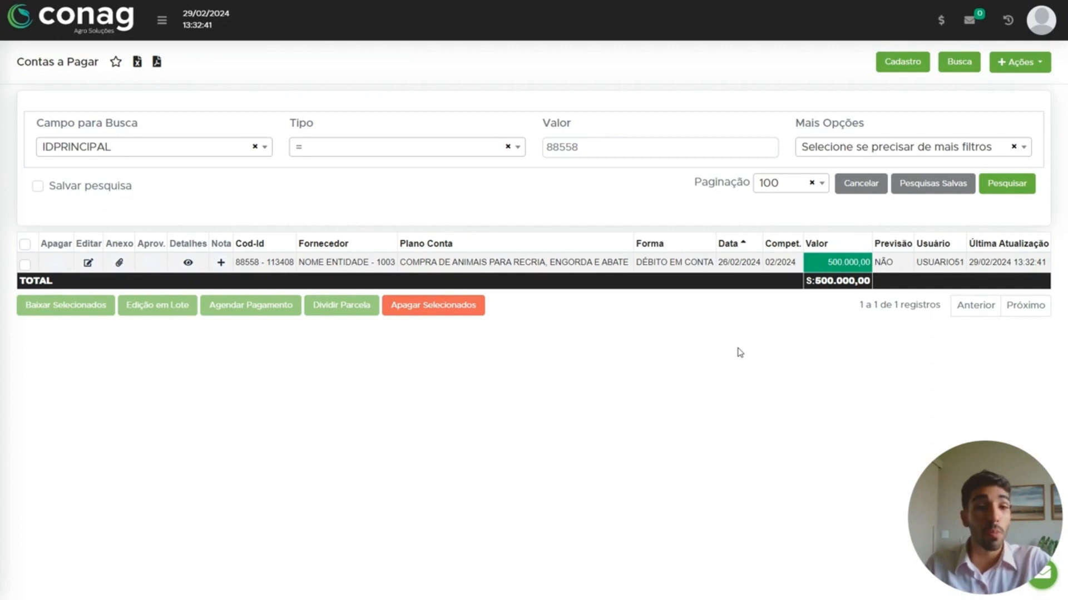
# Reverse the corrected animal purchase bill's payment by setting its Total Pago to 0,00 and saving.
pyautogui.click(88, 263)
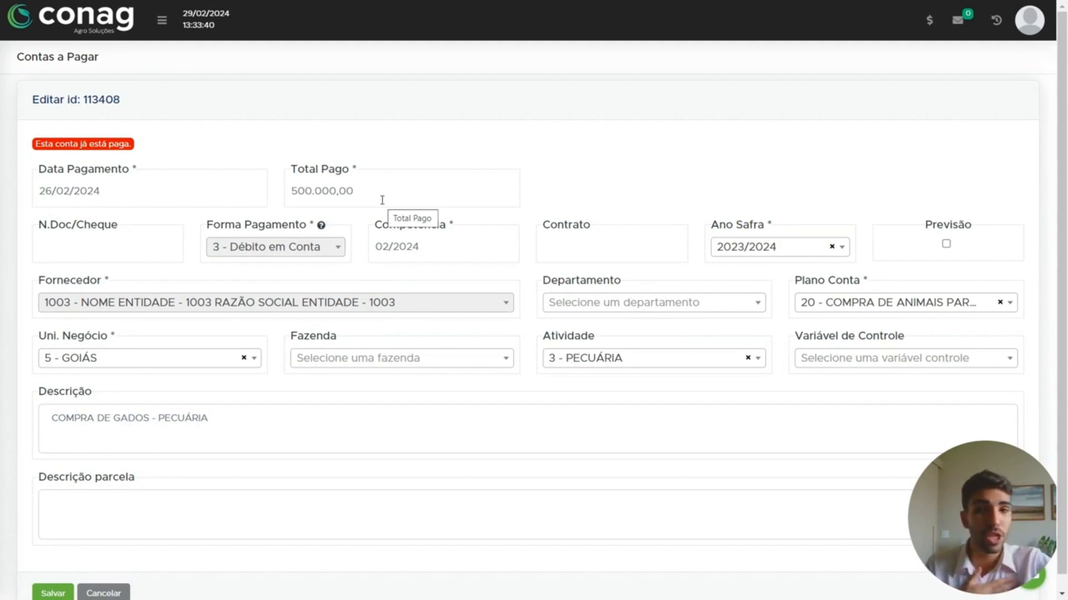
pyautogui.moveTo(380, 200); pyautogui.dragTo(293, 202)
pyautogui.write('0,00')
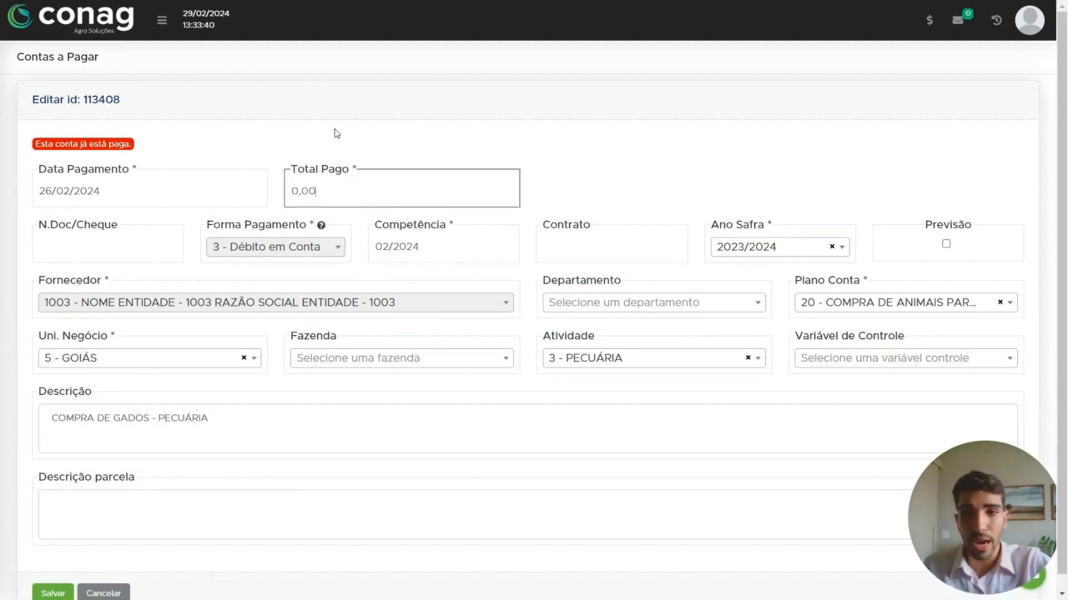
pyautogui.scroll(-1, 83, 473)
pyautogui.click(52, 593)
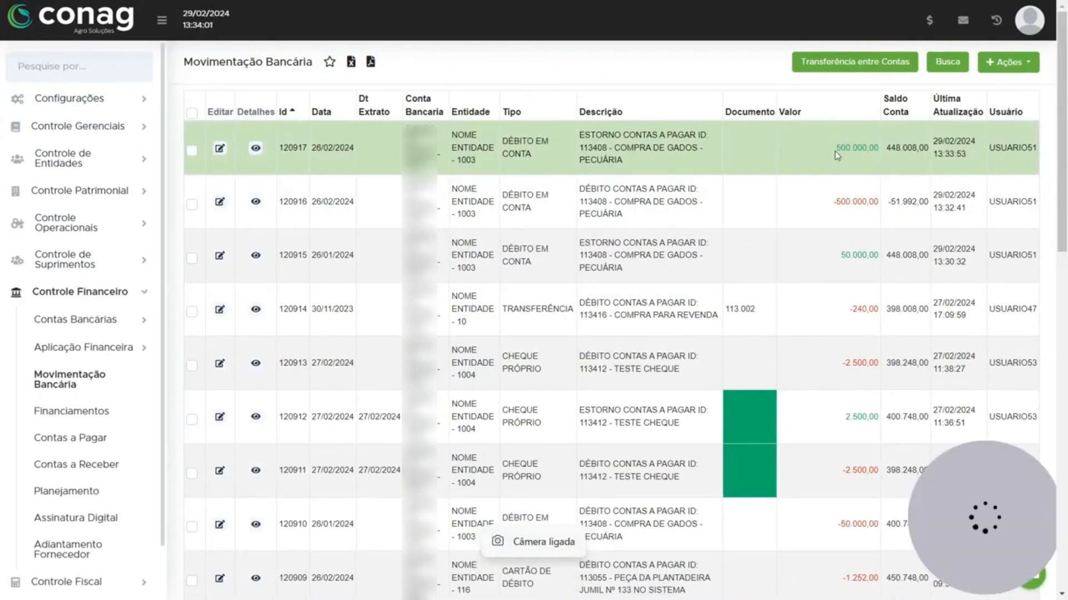
# Open the newest 500.000,00 reversal entry in Movimentação Bancária for editing and set its Data do Movimento Bancário to 29/02/2024.
pyautogui.moveTo(837, 156); pyautogui.dragTo(884, 158)
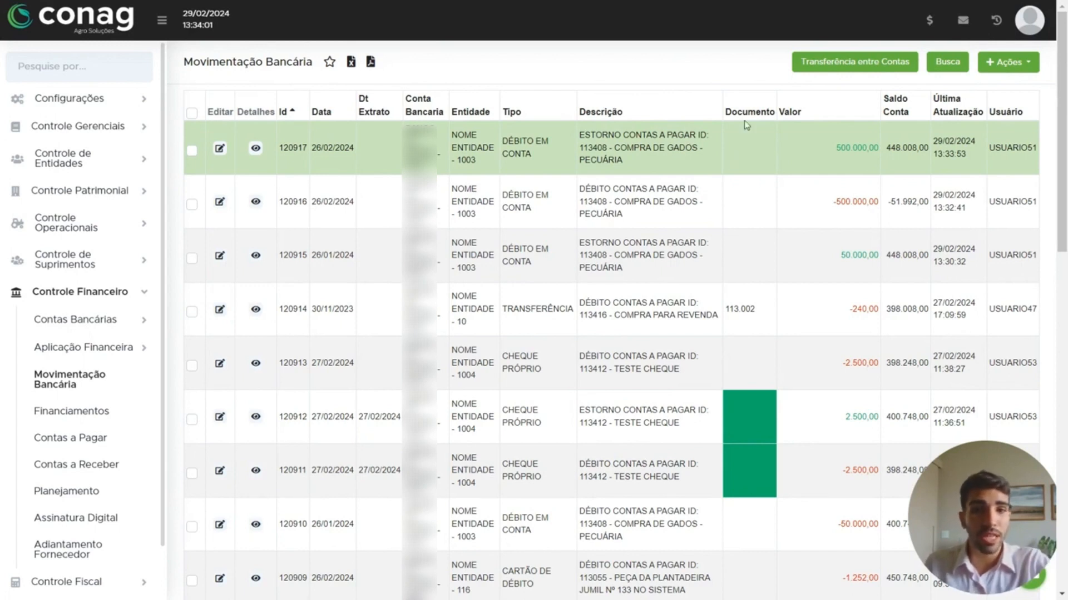
pyautogui.moveTo(189, 72); pyautogui.dragTo(317, 78)
pyautogui.click(220, 148)
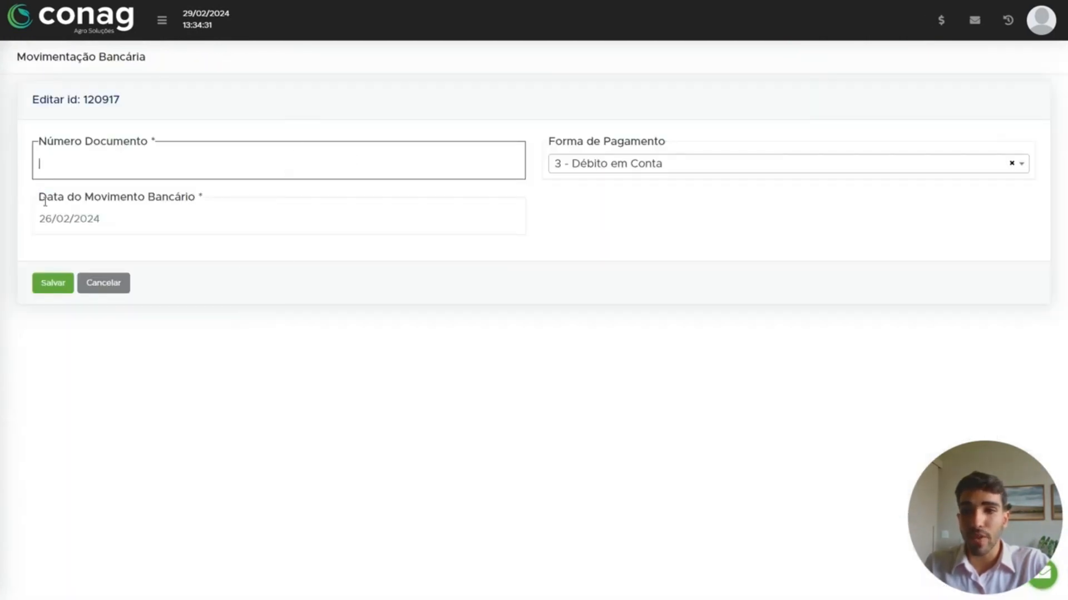
pyautogui.moveTo(49, 196); pyautogui.dragTo(185, 178)
pyautogui.click(203, 193)
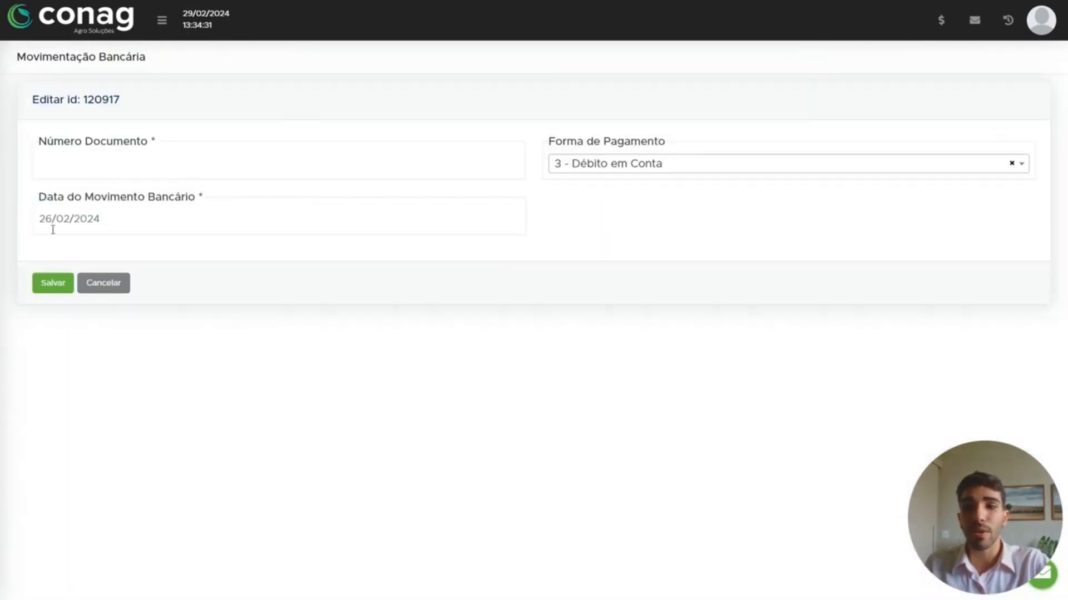
pyautogui.click(117, 228)
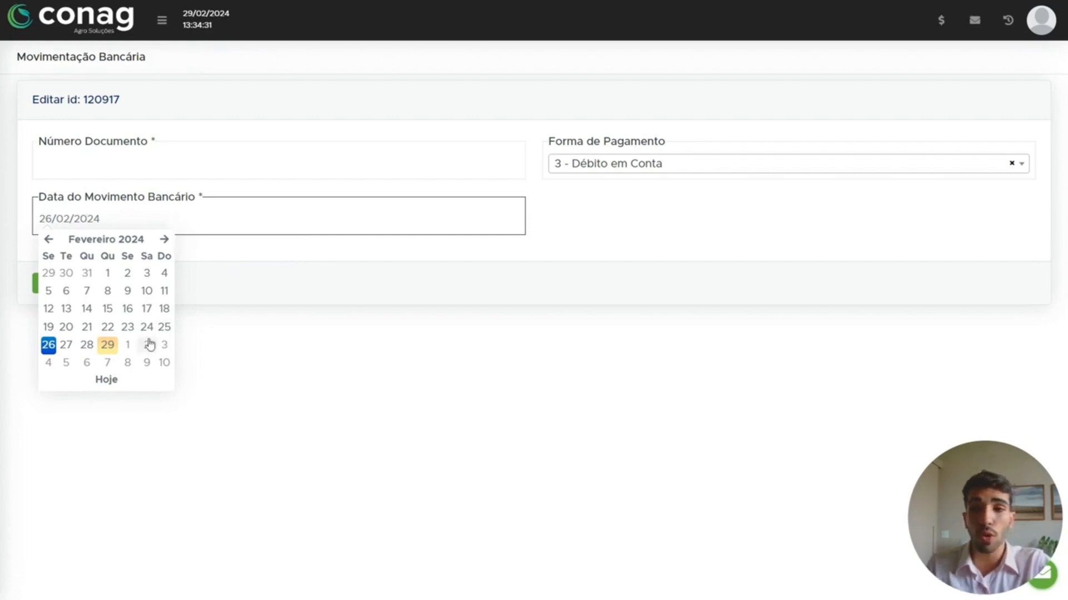
pyautogui.click(107, 347)
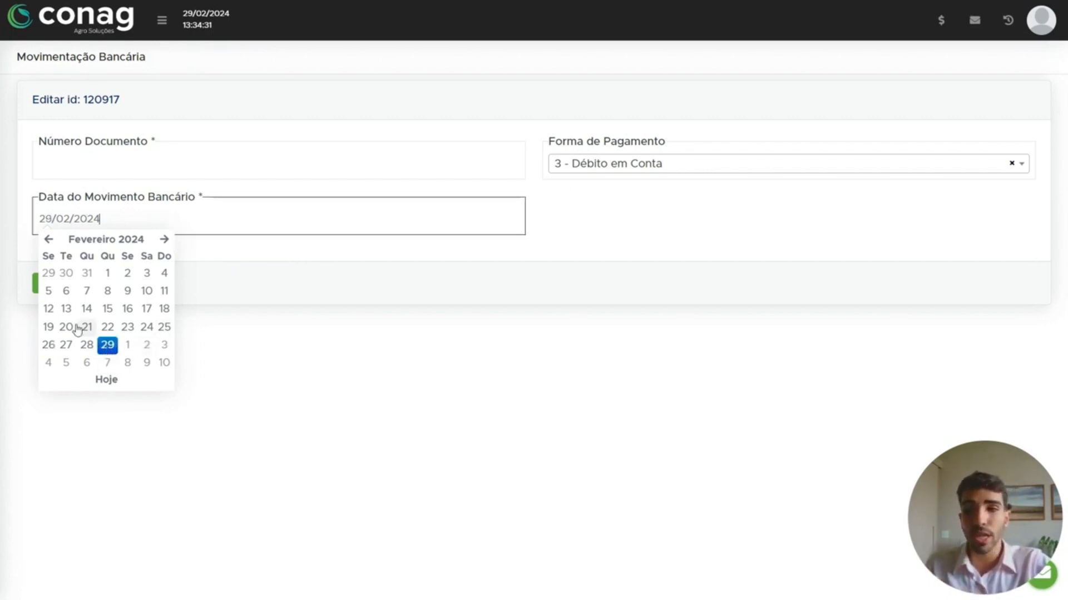
# Fill the required Número Documento of the reversal entry with 0 and save the entry.
pyautogui.click(55, 286)
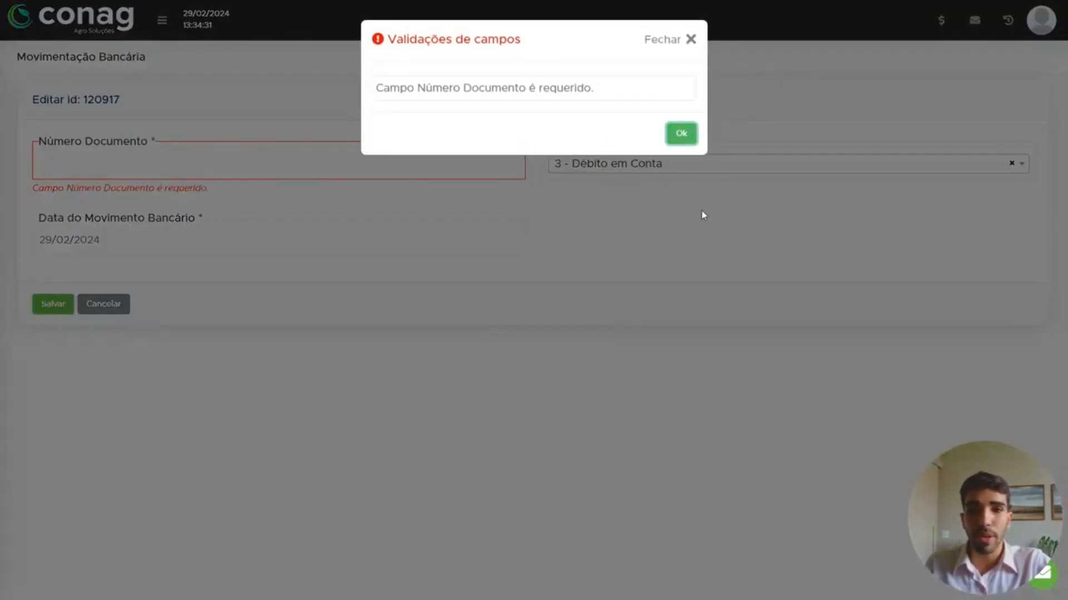
pyautogui.click(681, 134)
pyautogui.click(259, 165)
pyautogui.write('0')
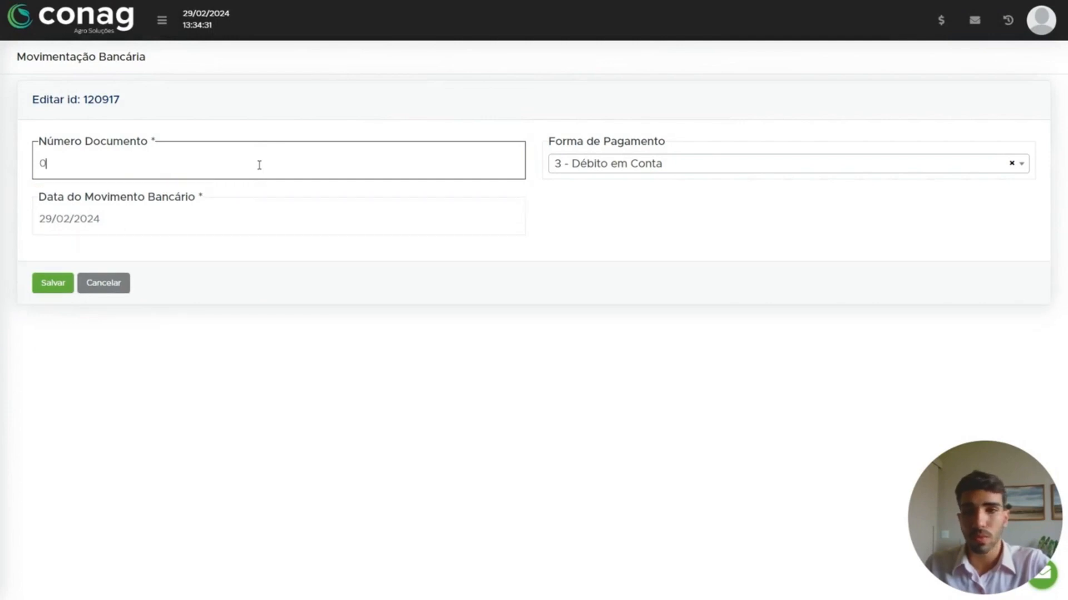
pyautogui.click(42, 282)
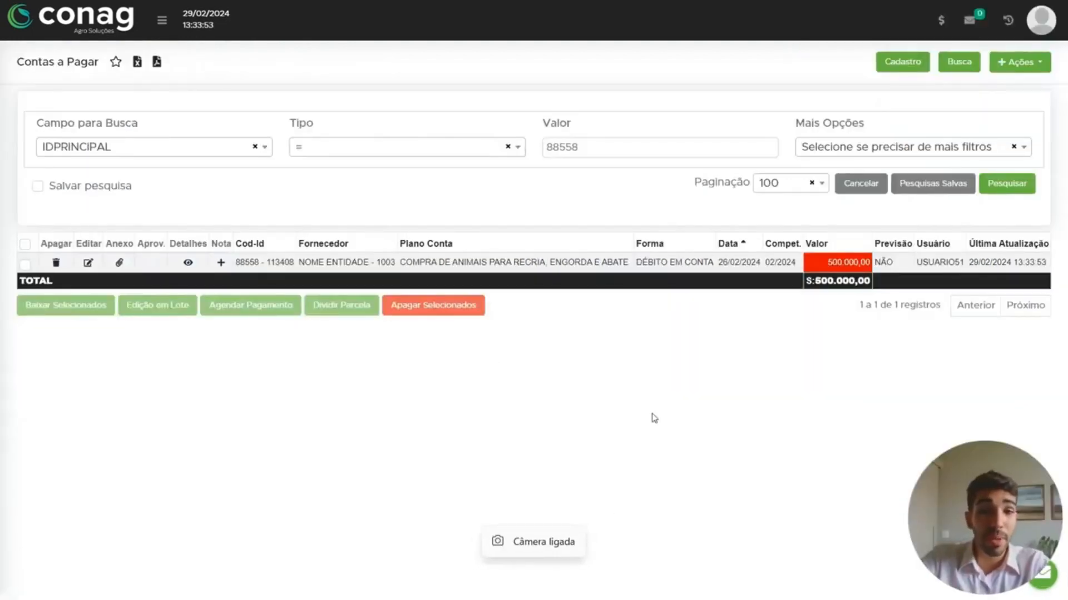
# Try to delete the reversed animal purchase bill in Contas a Pagar, giving "teste" as the reason for exclusion.
pyautogui.moveTo(432, 262); pyautogui.dragTo(785, 372)
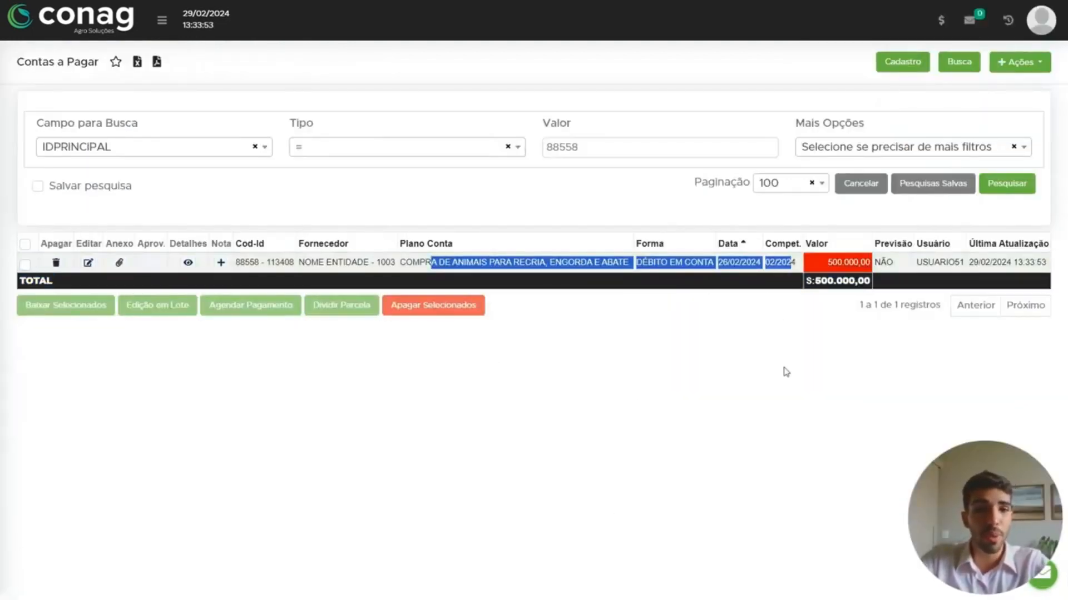
pyautogui.click(786, 372)
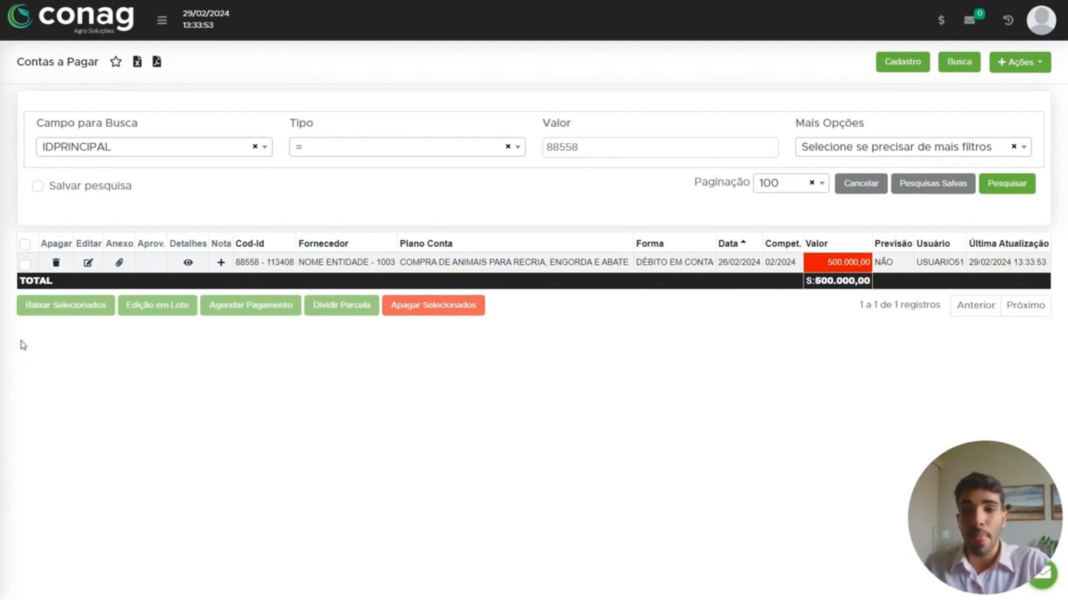
pyautogui.click(56, 263)
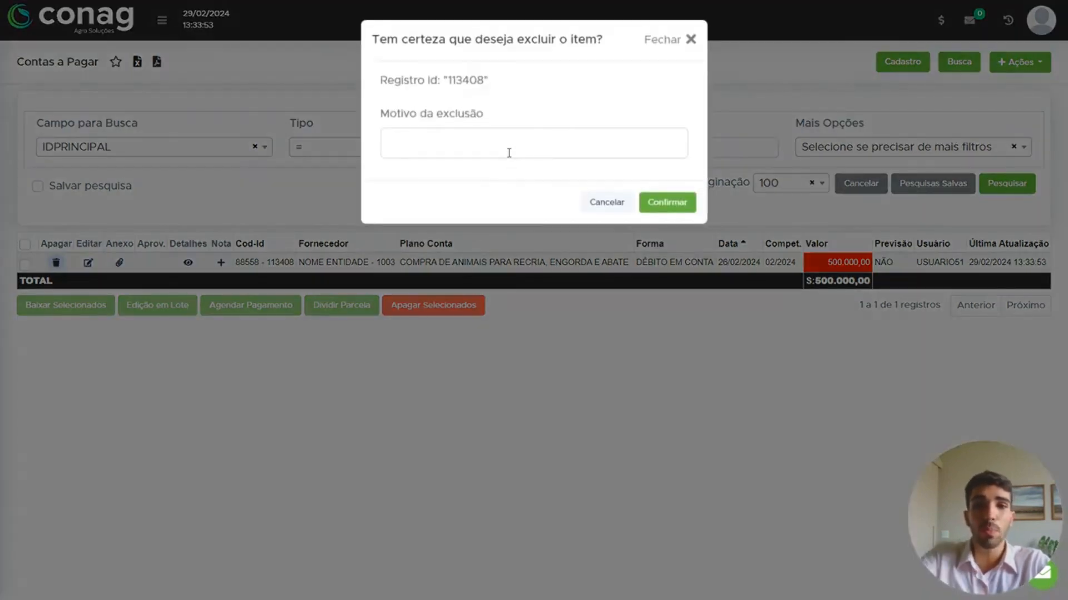
pyautogui.click(509, 153)
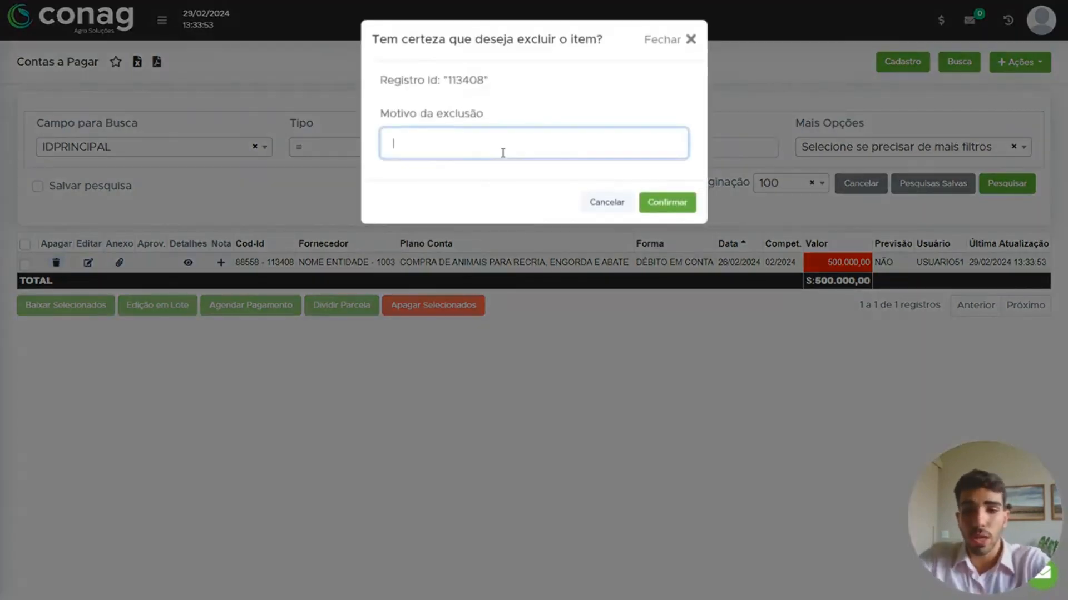
pyautogui.write('teste')
pyautogui.click(648, 206)
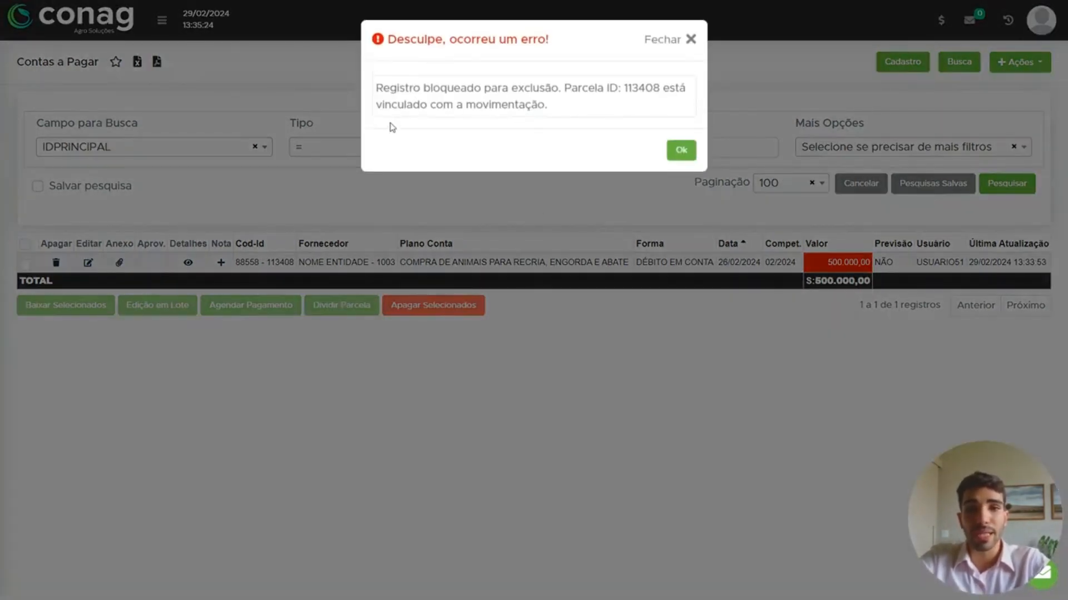
pyautogui.click(682, 151)
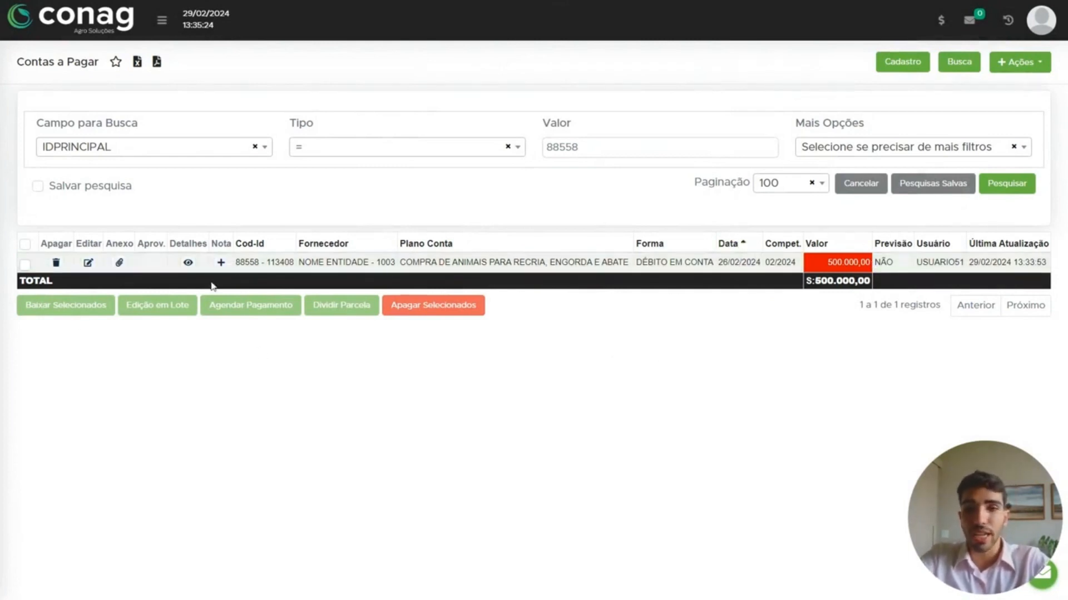
# Edit the animal purchase bill in Contas a Pagar, set its Valor Parcela to 0,00 and save.
pyautogui.click(84, 269)
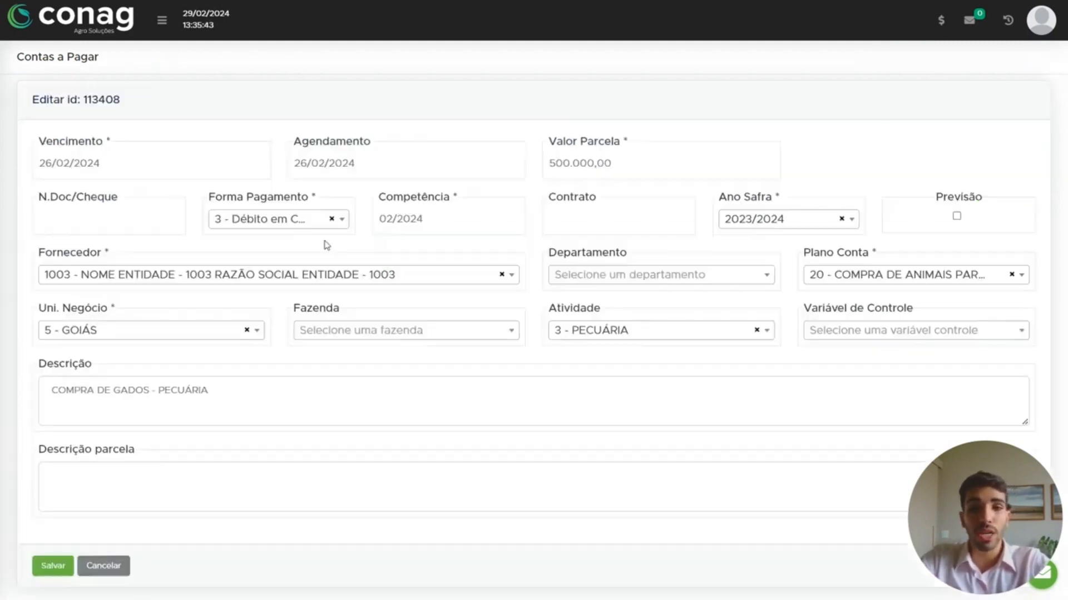
pyautogui.click(648, 159)
pyautogui.press('BackSpace')
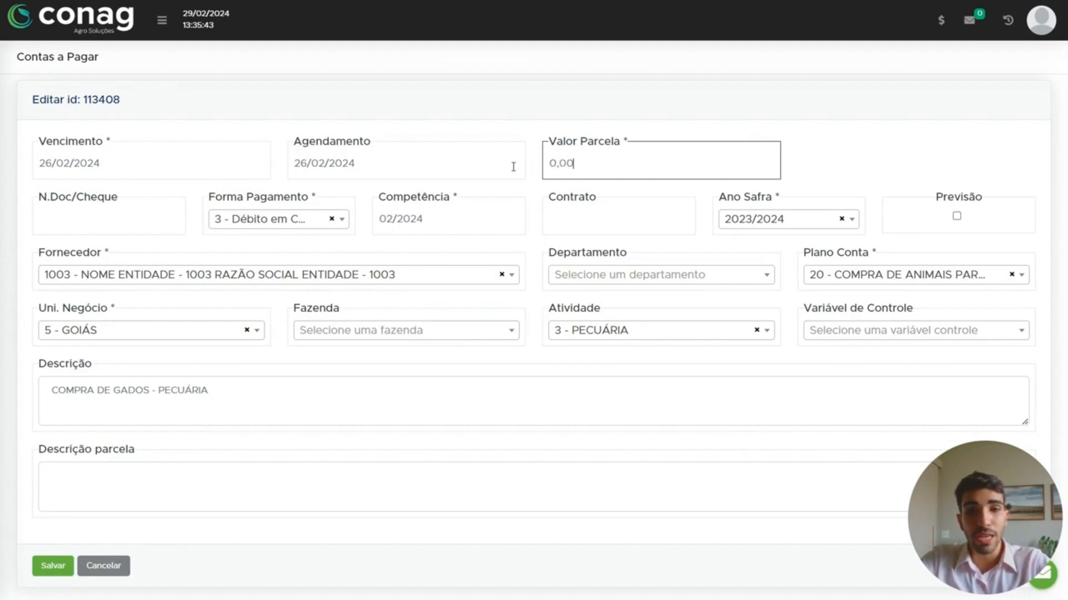
pyautogui.click(574, 111)
pyautogui.click(53, 568)
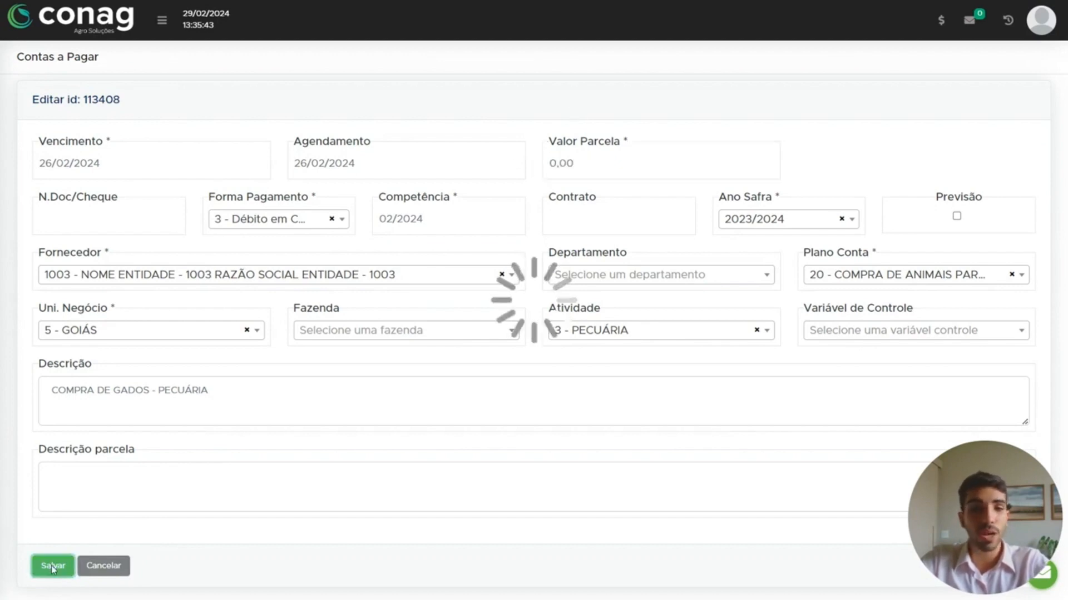